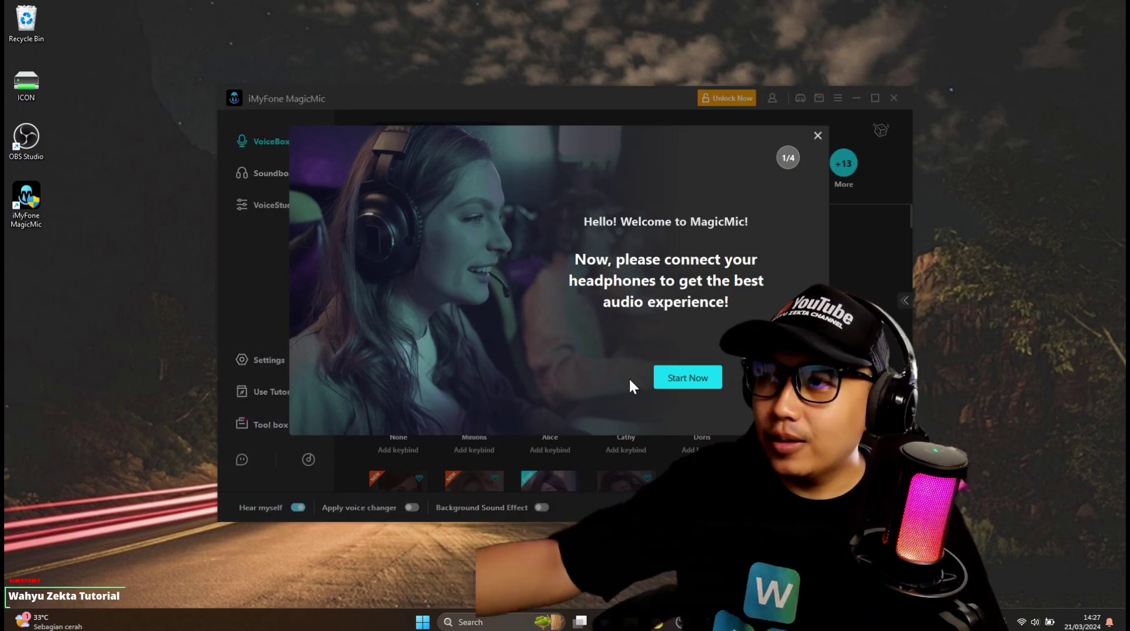
Select Microphone (fifine Microphone) as the microphone in the welcome setup, keep the headphone device, and close the guide at the sound experience page
click(687, 378)
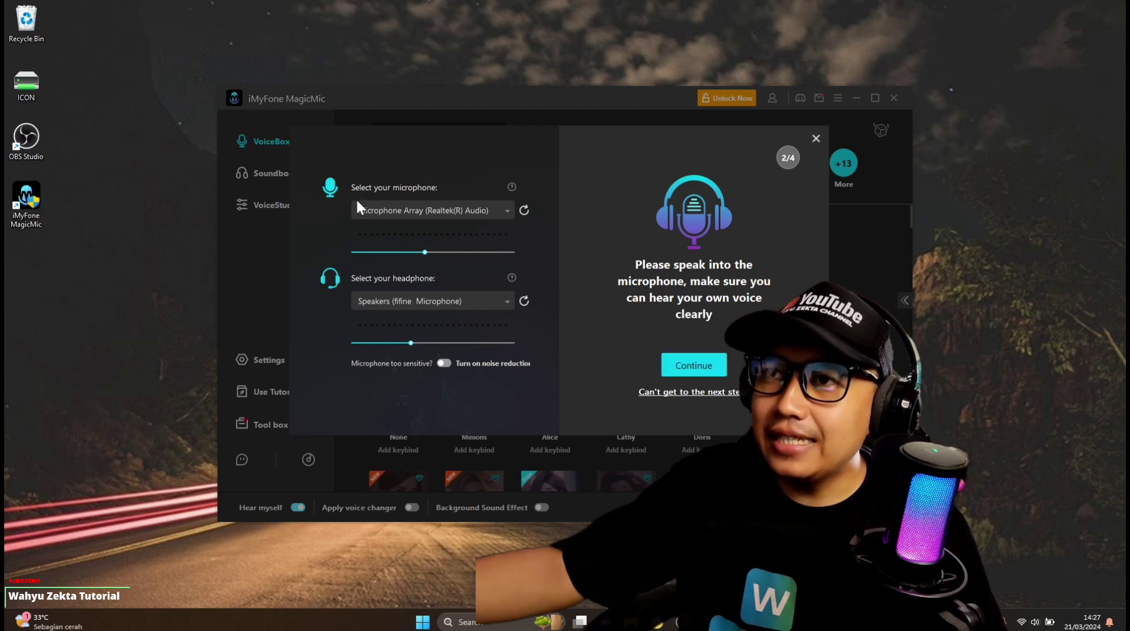
click(441, 210)
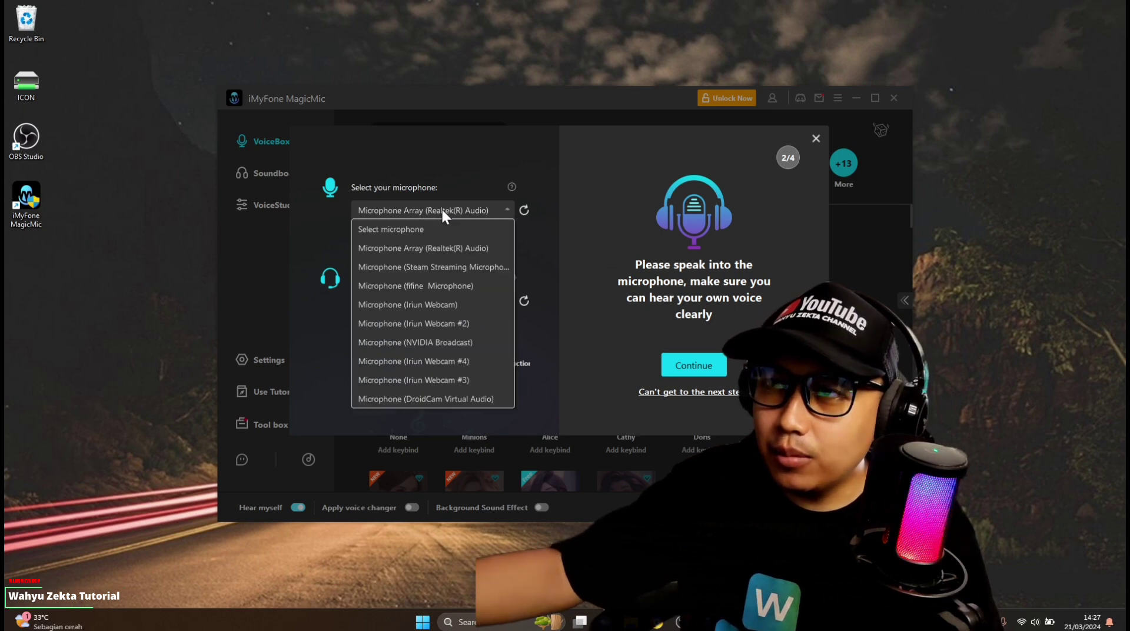
click(449, 287)
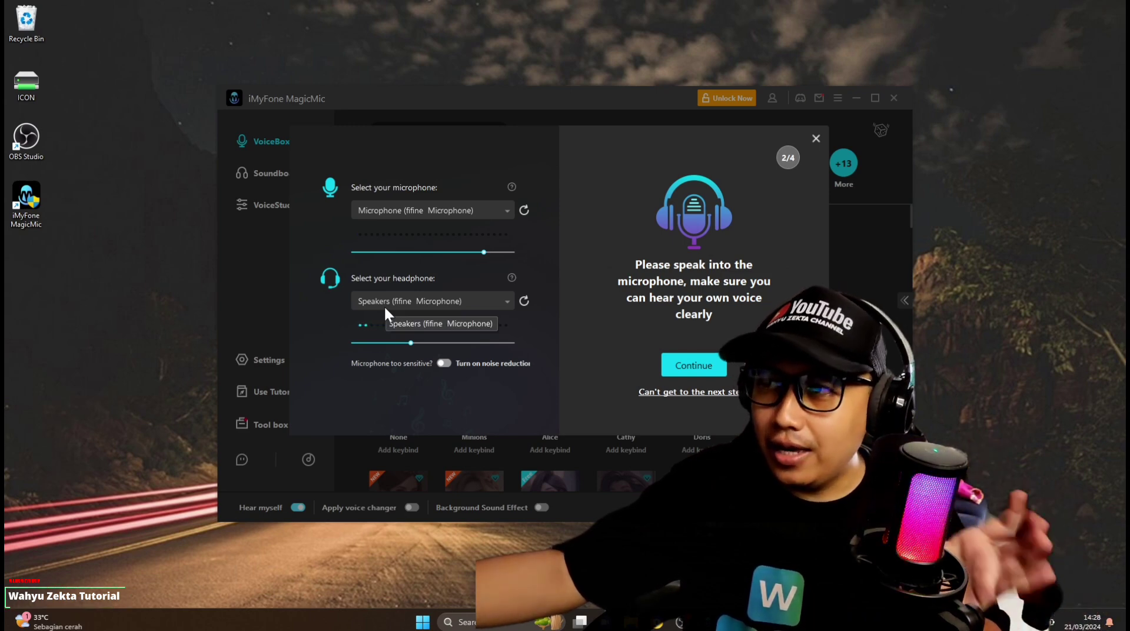
click(693, 366)
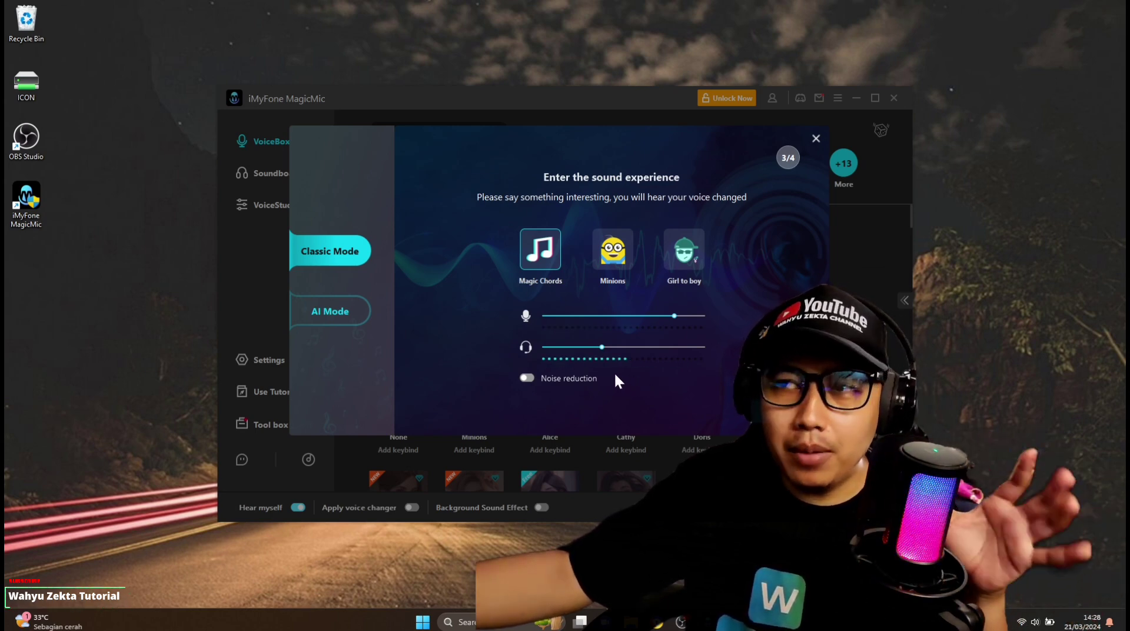
click(816, 139)
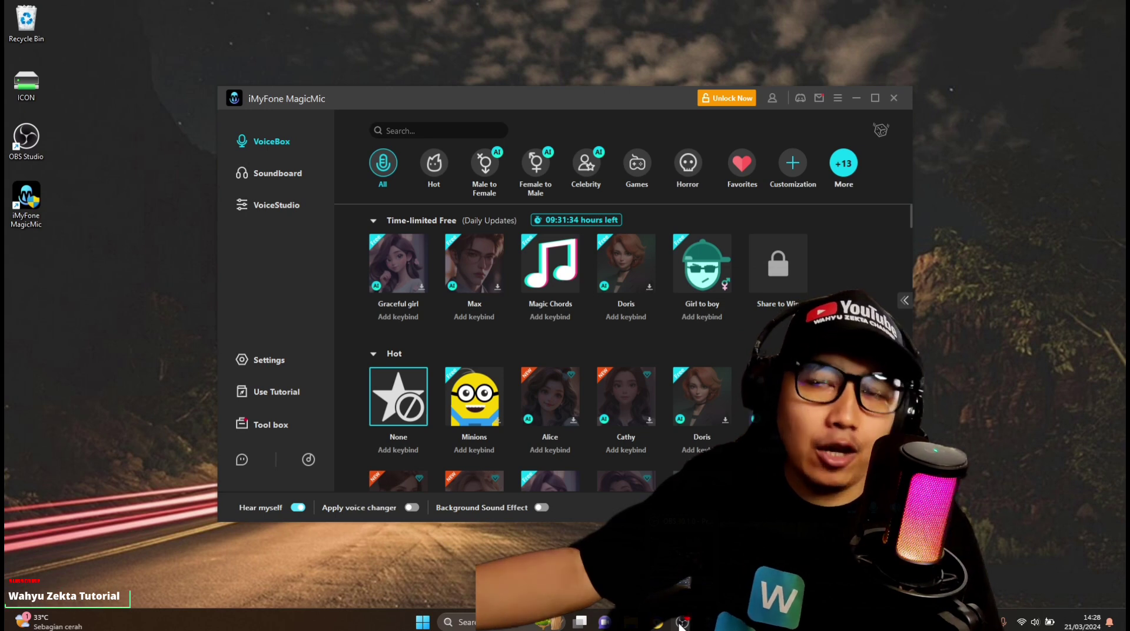
Turn off Hear myself, then switch to OBS and set Mic/Auxiliary Audio to Microphone (MagicMic Virtual Audio Device(WDM)) in the audio settings
click(298, 508)
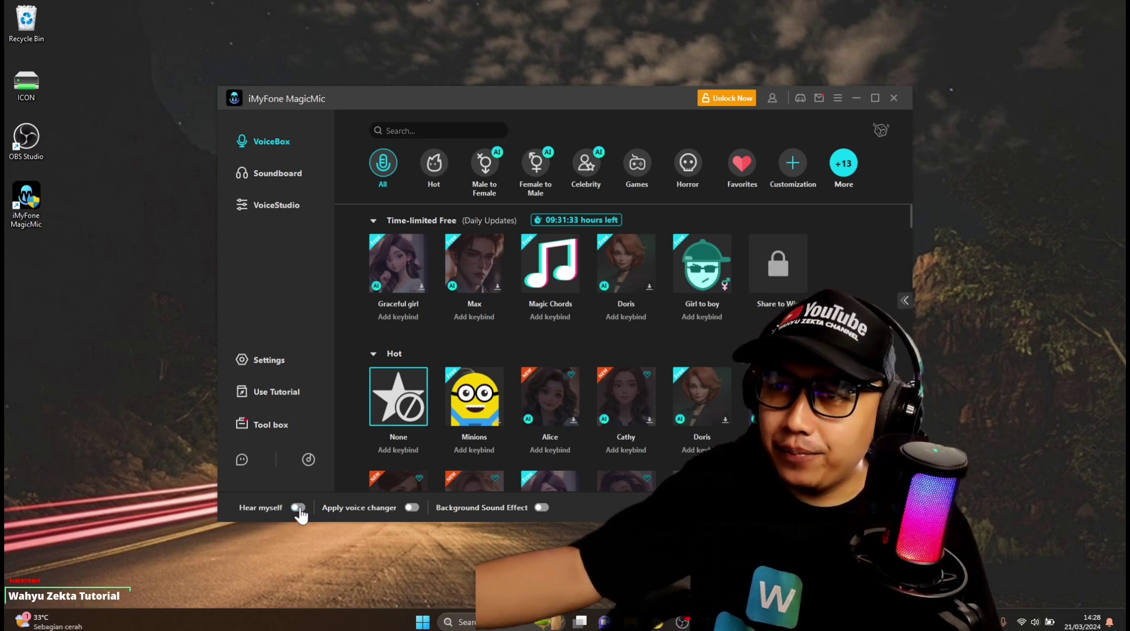
click(683, 624)
click(97, 41)
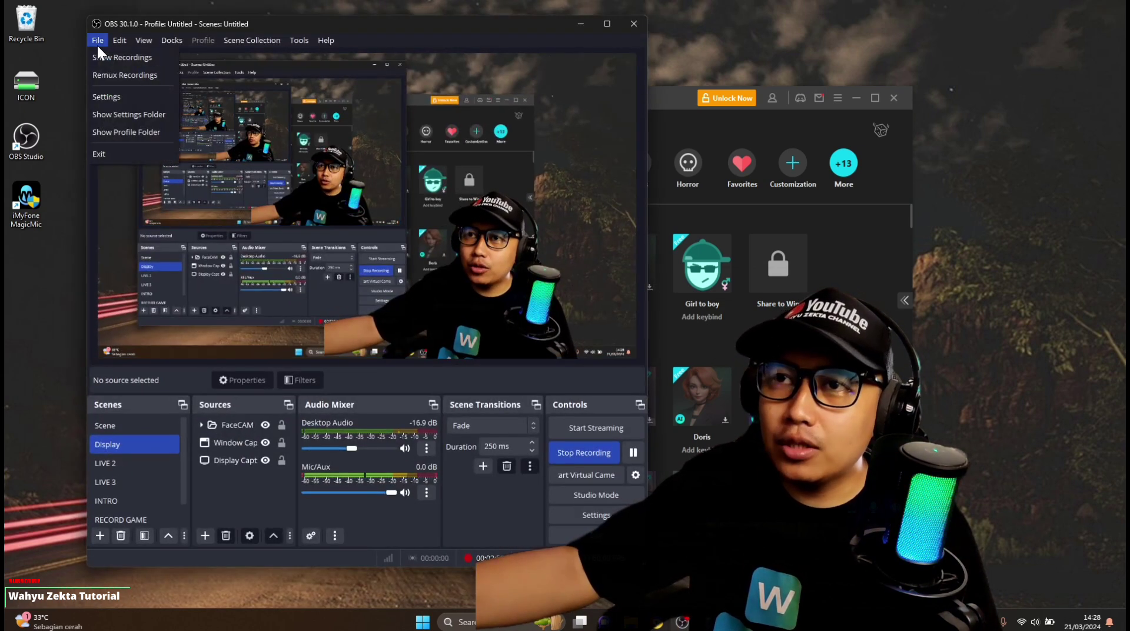
click(113, 97)
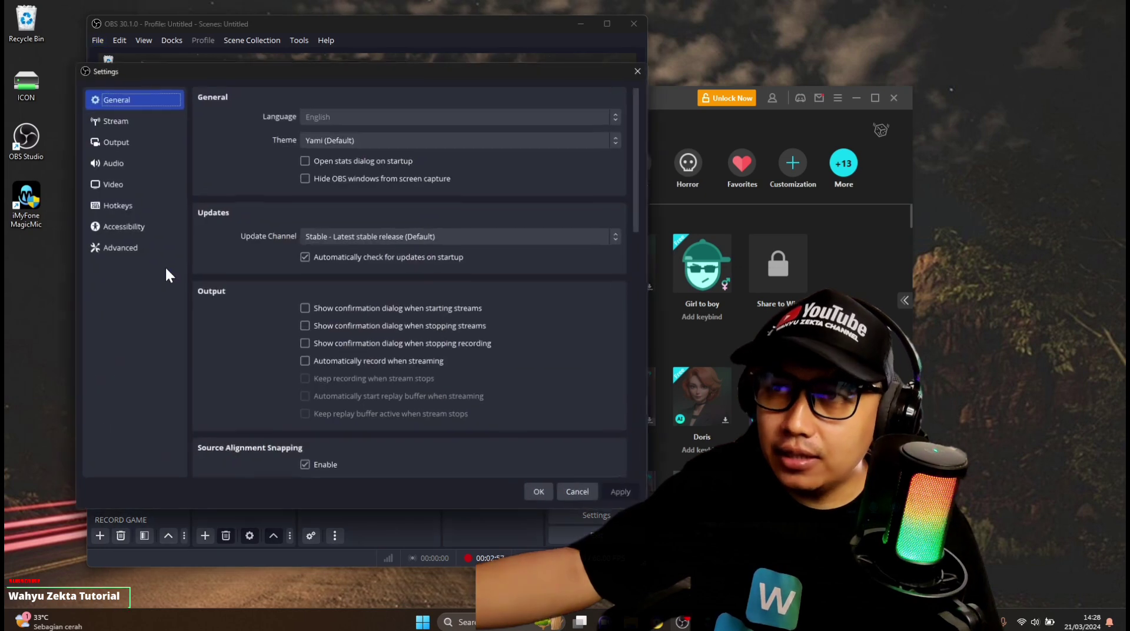
click(115, 166)
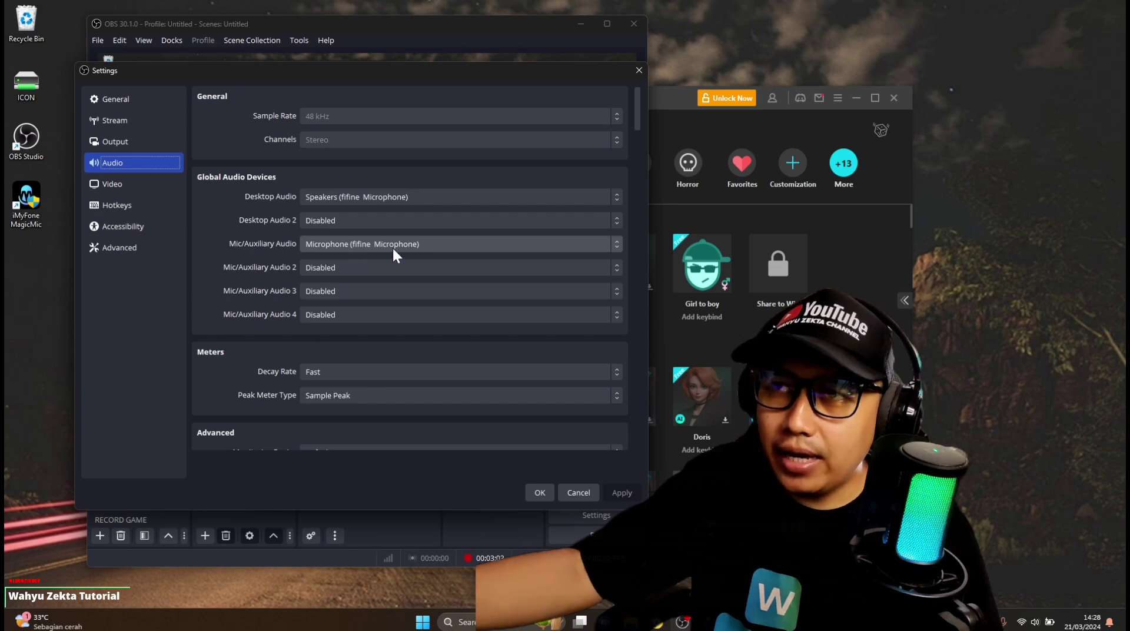
click(411, 243)
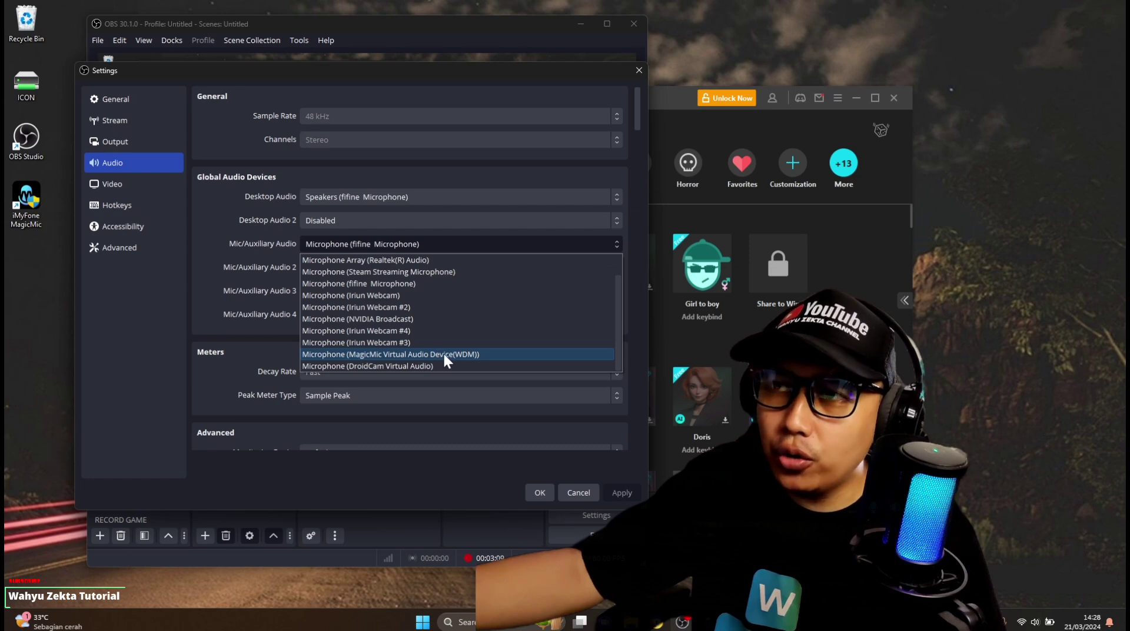
click(474, 355)
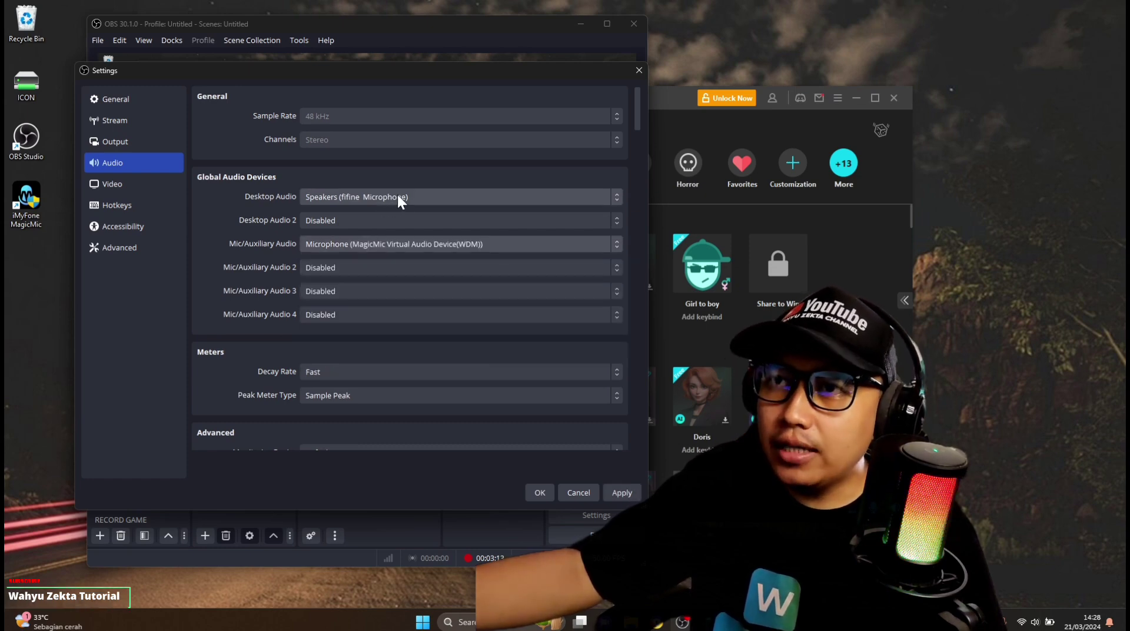
Set Desktop Audio to Speakers (MagicMic Virtual Audio Device(WDM)), then apply and close the settings
click(413, 196)
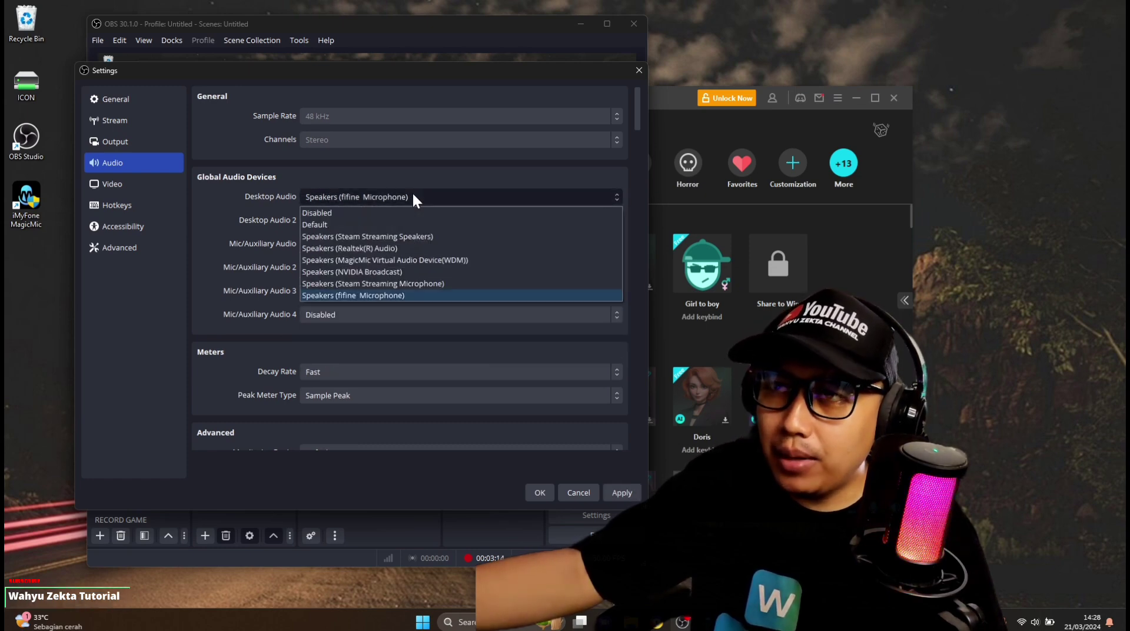
click(442, 260)
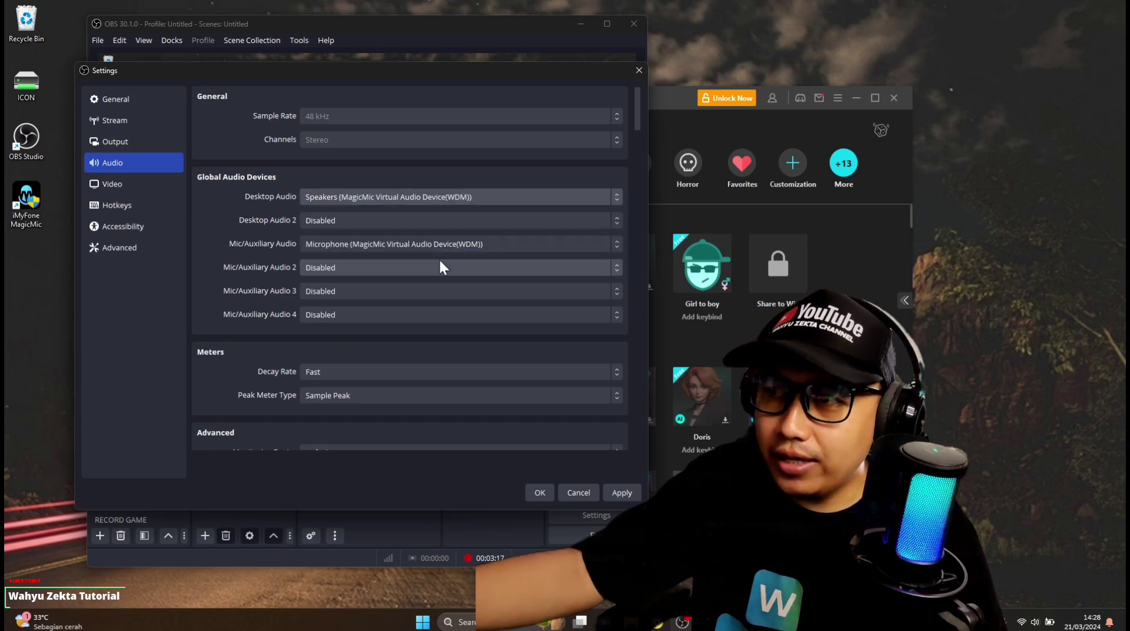
click(627, 493)
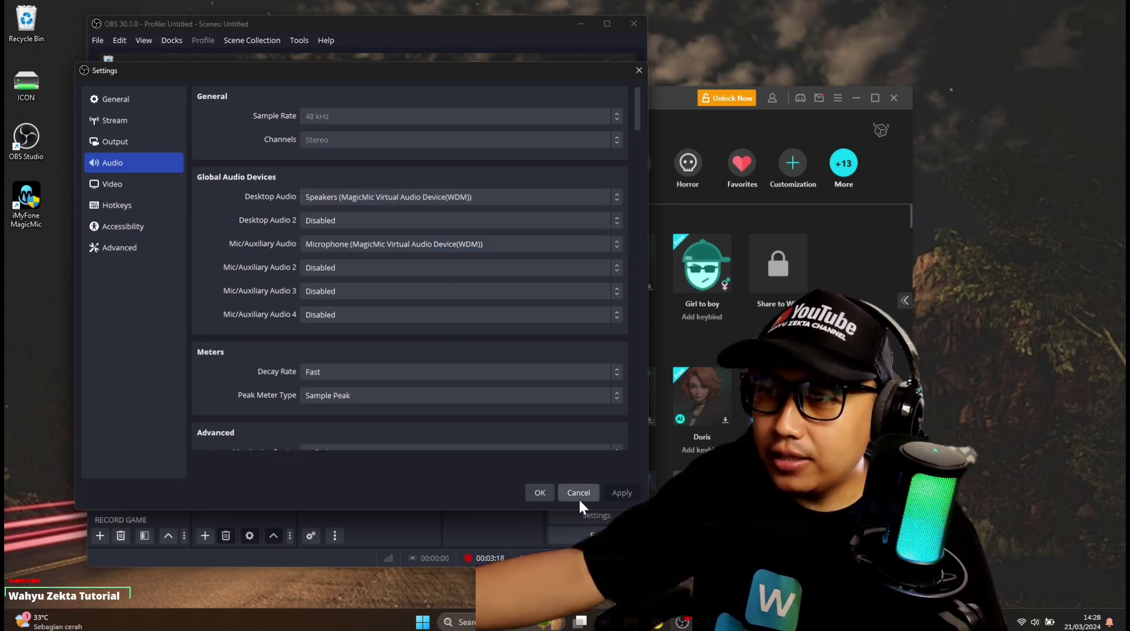
click(539, 492)
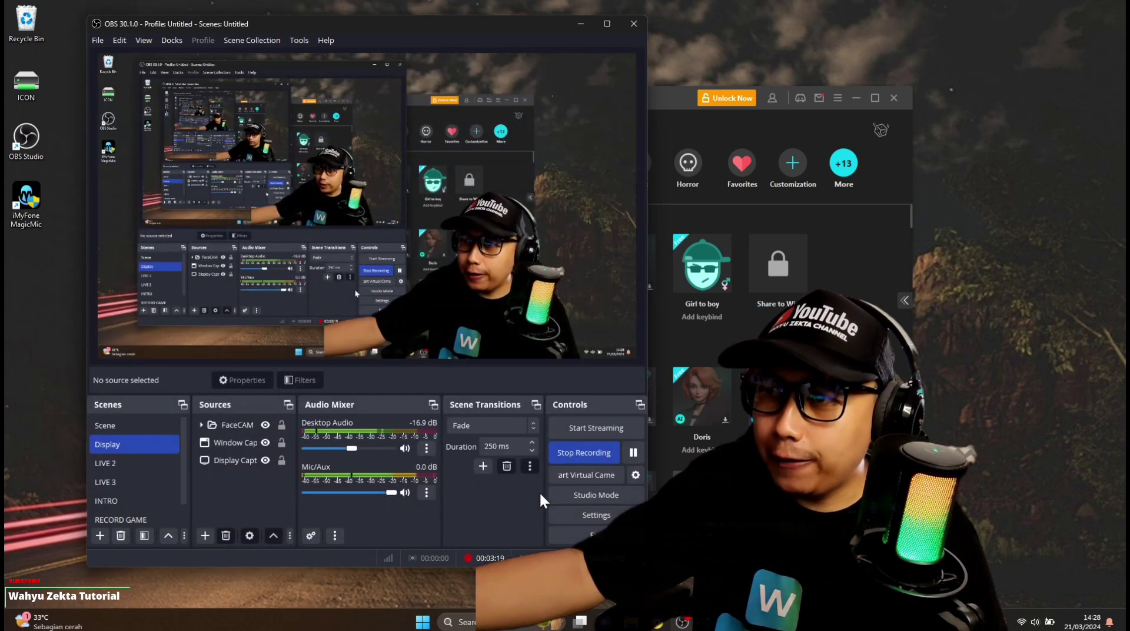
Minimize OBS to return to MagicMic and check the unmodified microphone sound by briefly enabling Hear myself
click(581, 25)
click(299, 507)
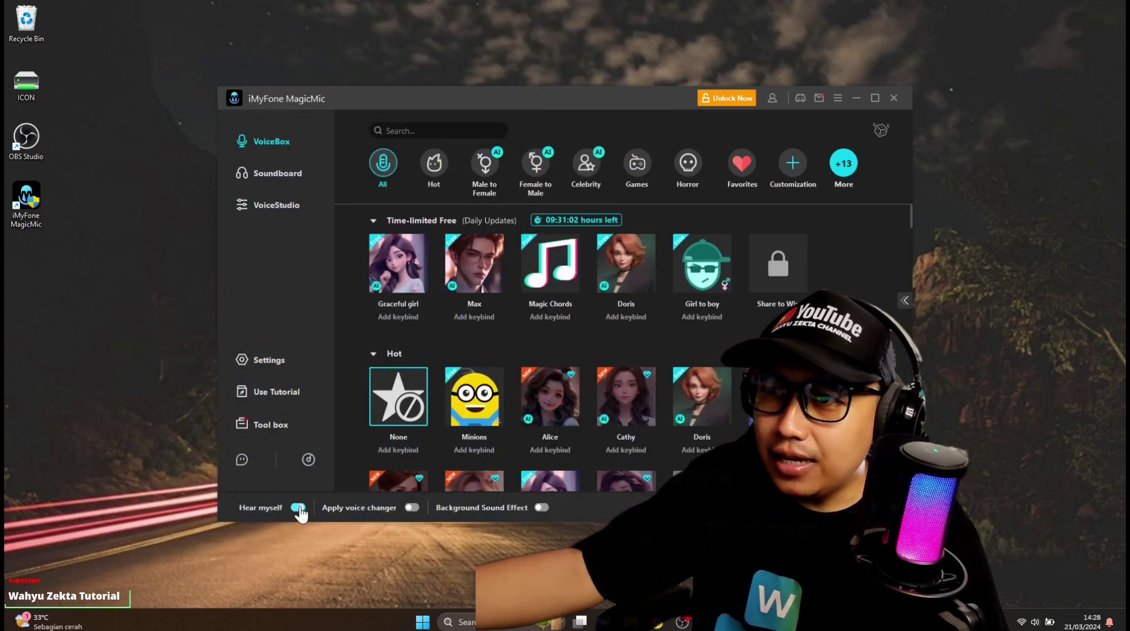
click(298, 507)
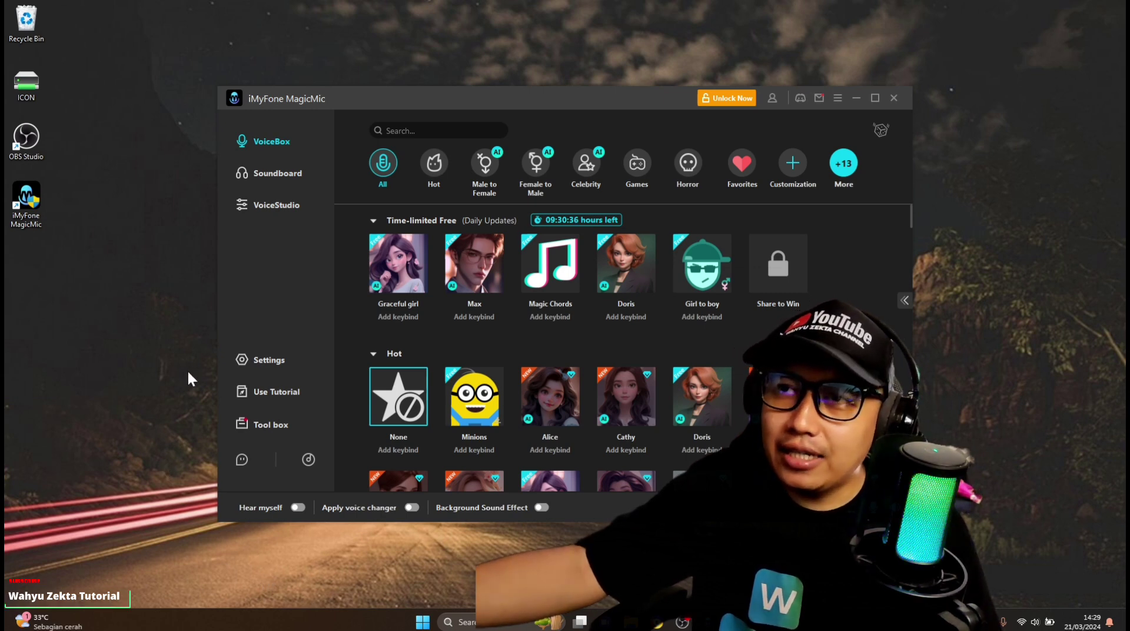
View the Soundboard's sound collection and return to the VoiceBox voices
click(270, 172)
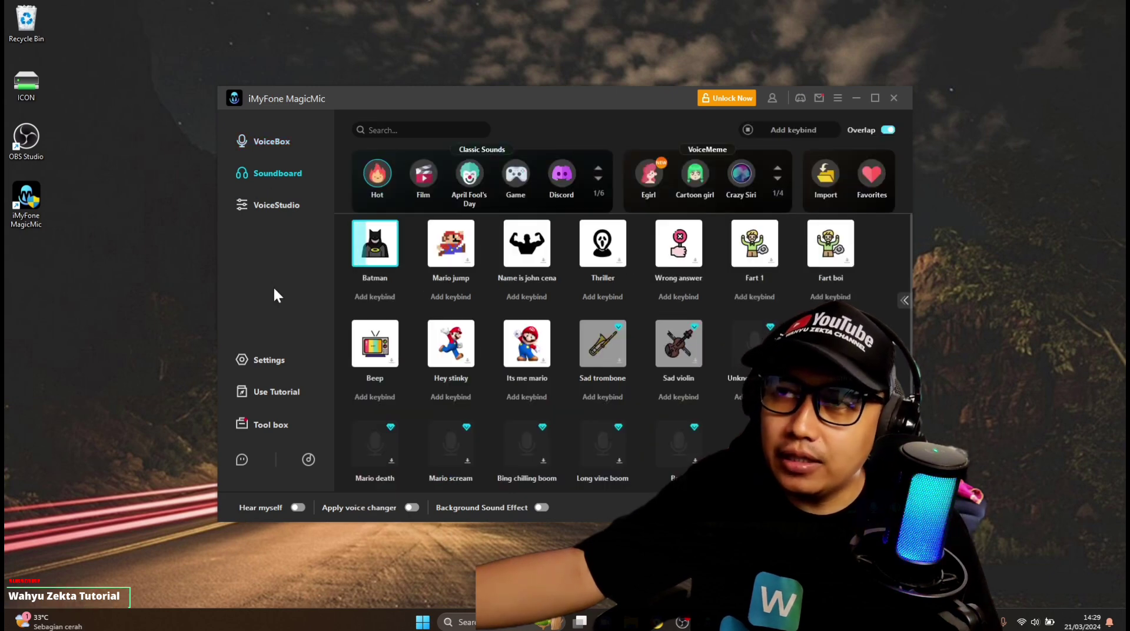
click(274, 140)
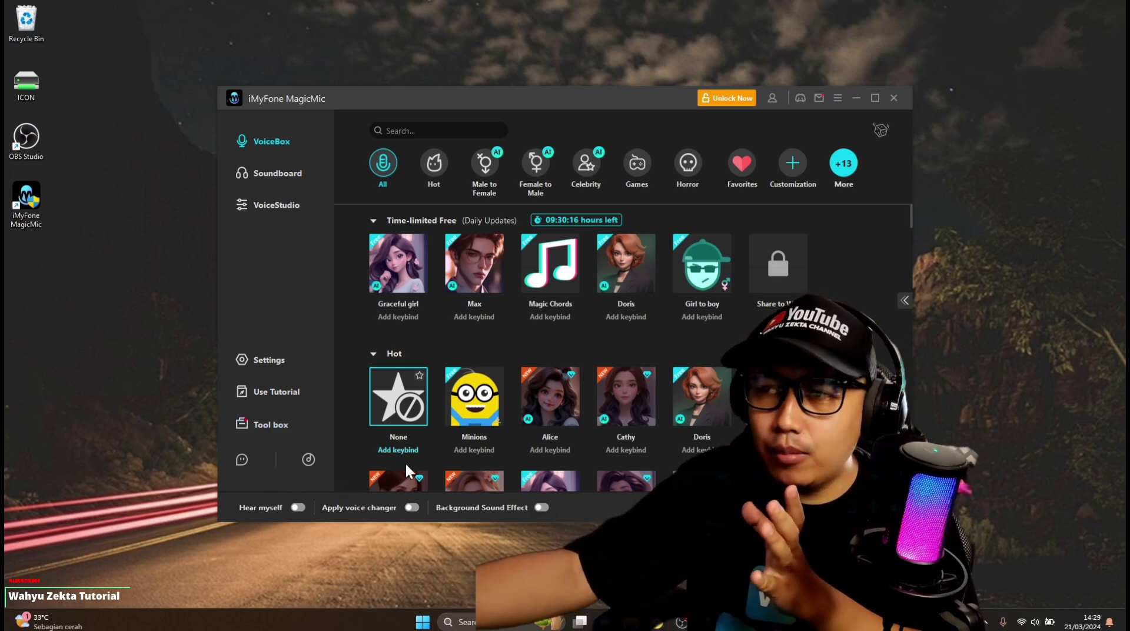
Select the Minions voice, test it with Apply voice changer and Hear myself enabled, and switch both off again
click(480, 410)
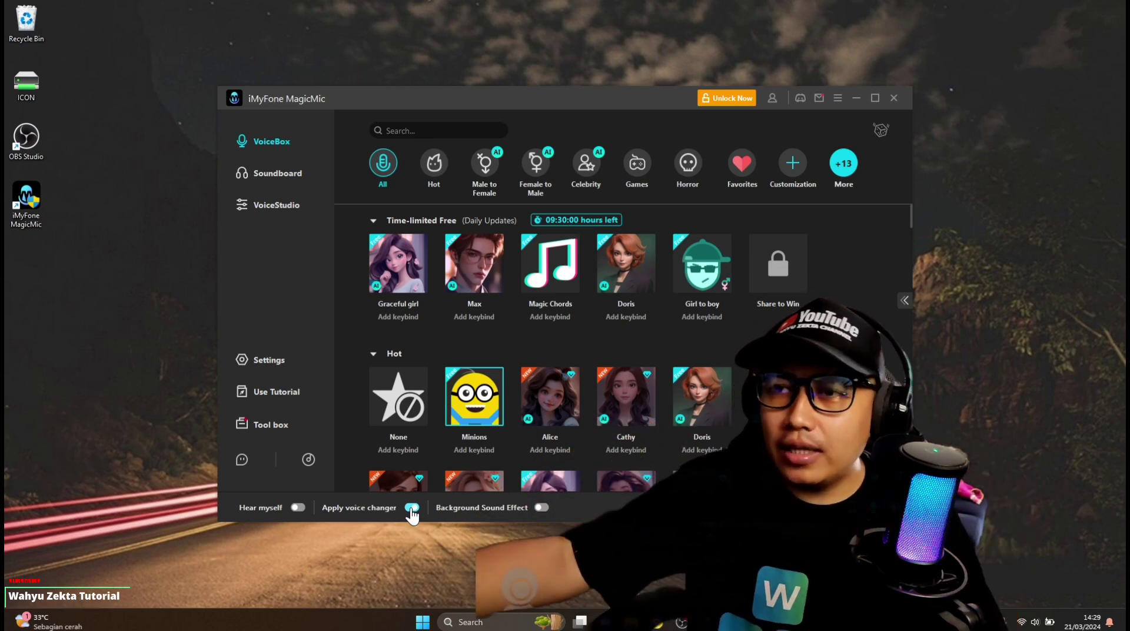
click(298, 509)
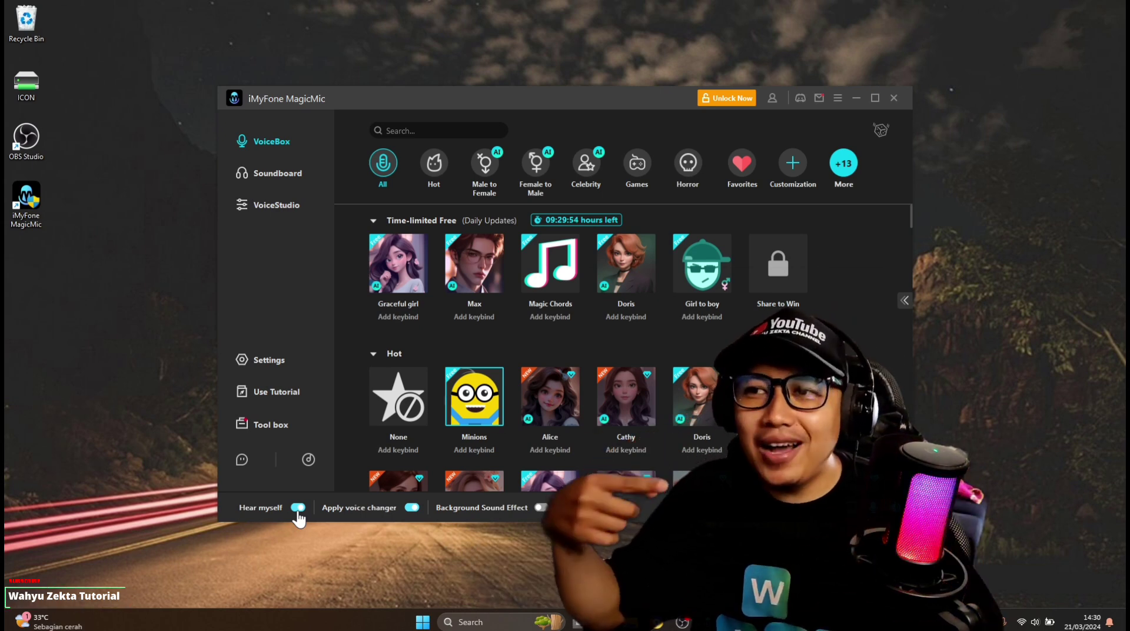
click(411, 508)
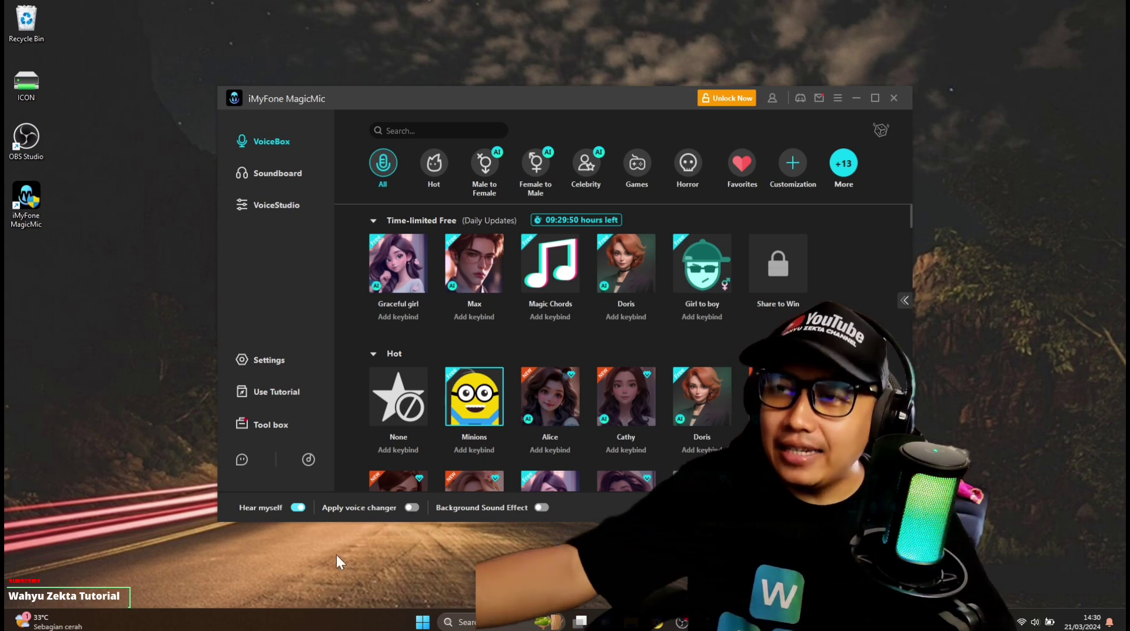
click(298, 508)
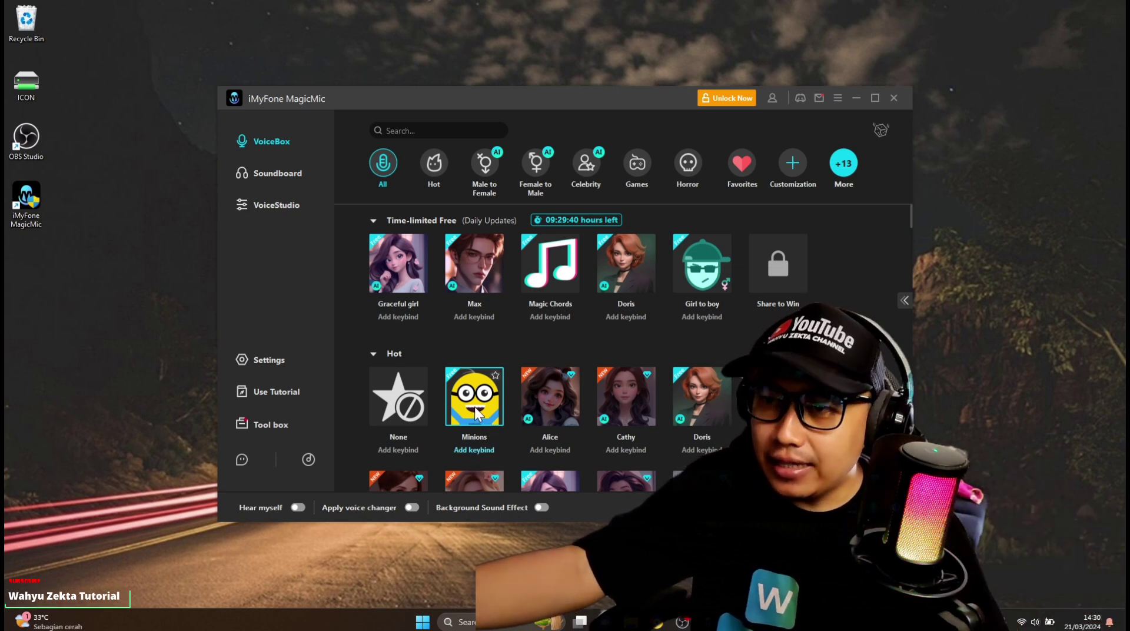
Open the Minions voice's sound effect settings and test the voice with Background Sound Effect, Hear myself and Apply voice changer
click(904, 300)
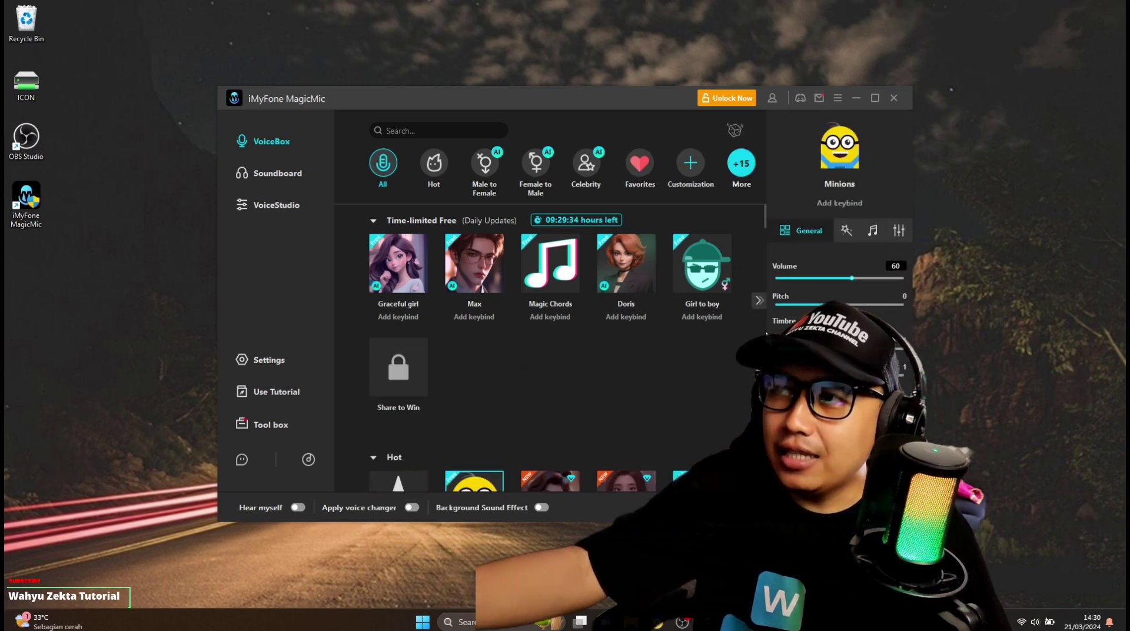
click(874, 229)
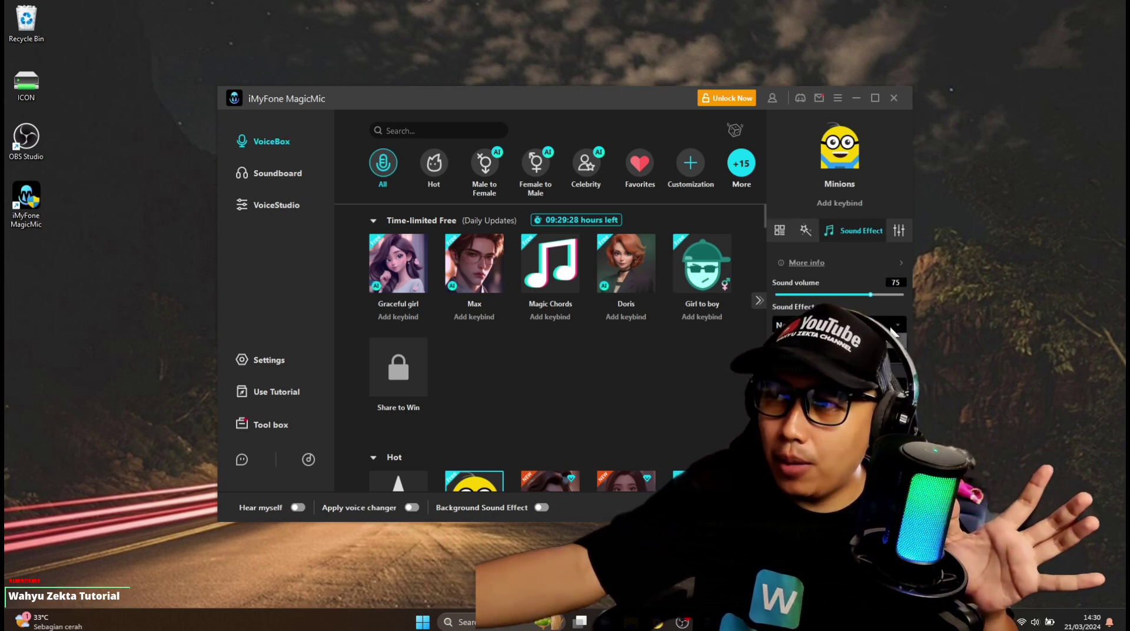
click(541, 508)
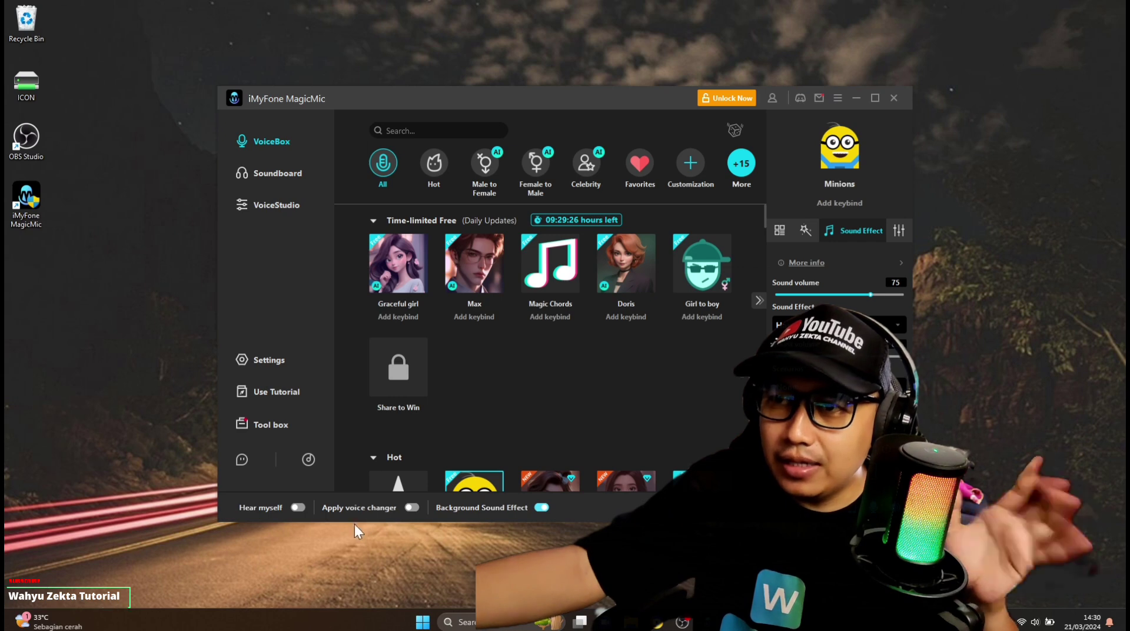
click(296, 510)
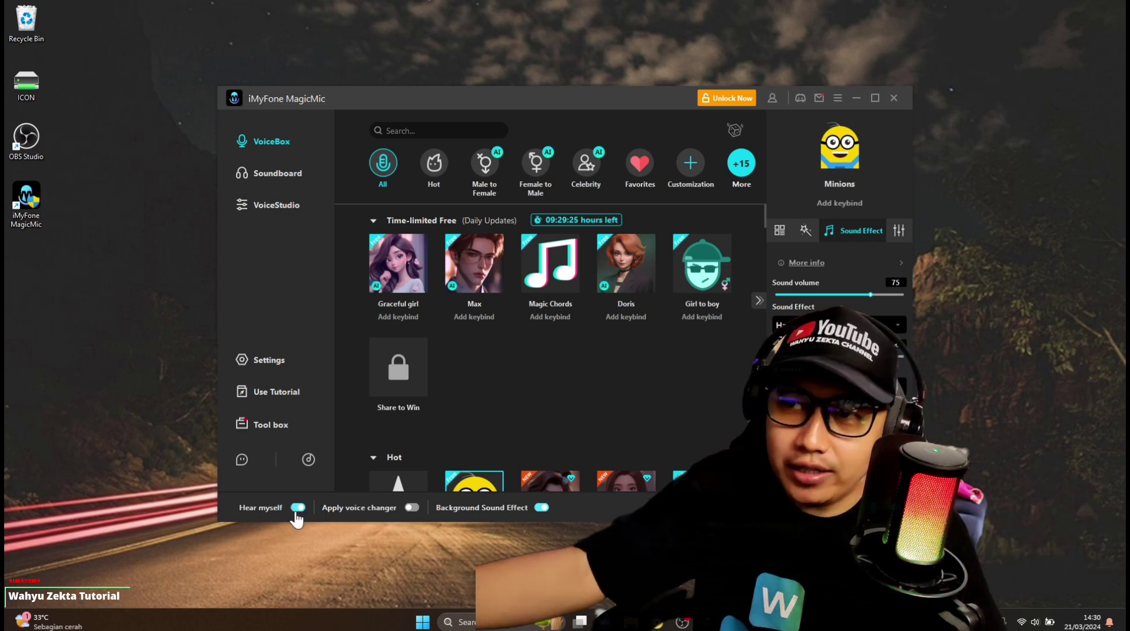
click(410, 509)
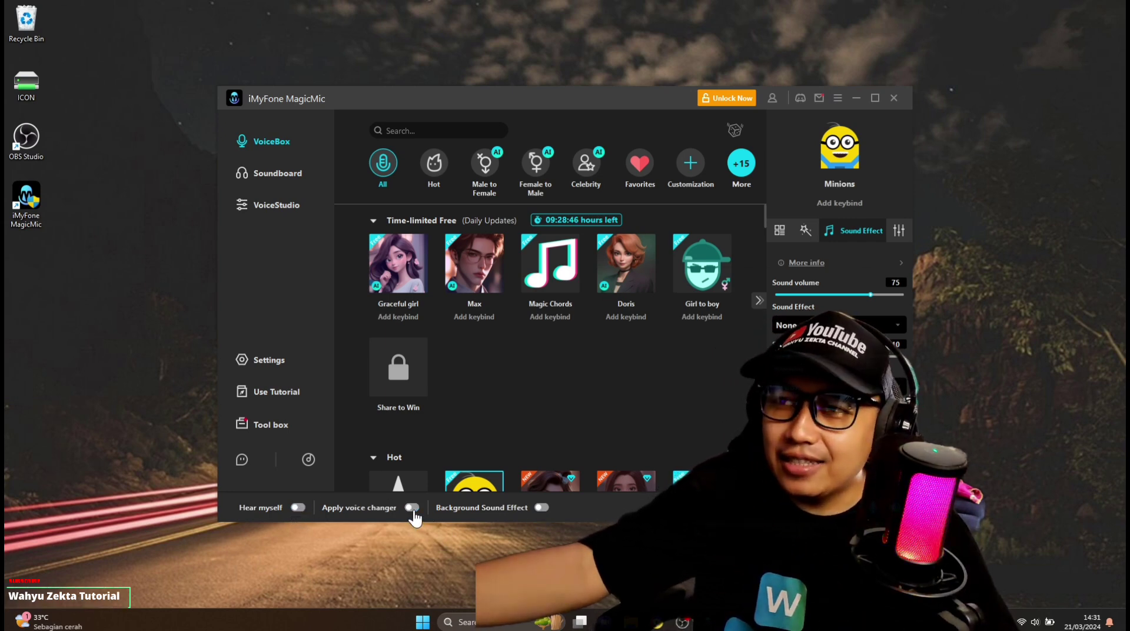
Assign the keybind Z to the None voice and X to the Minions voice in the Hot group
scroll(500, 447, down, 1)
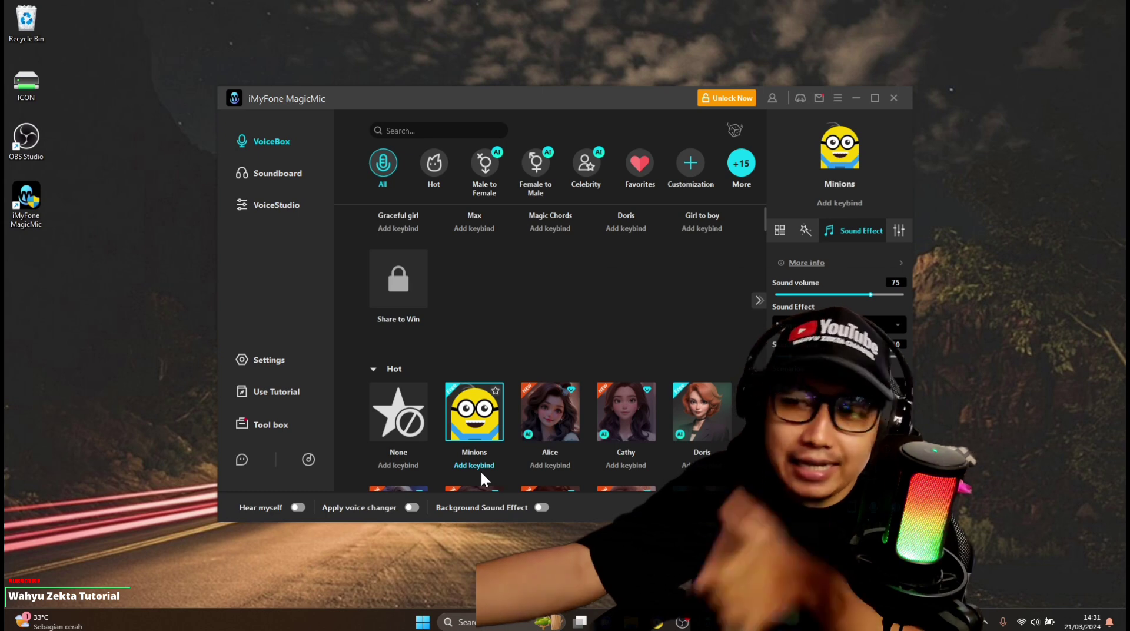
click(405, 465)
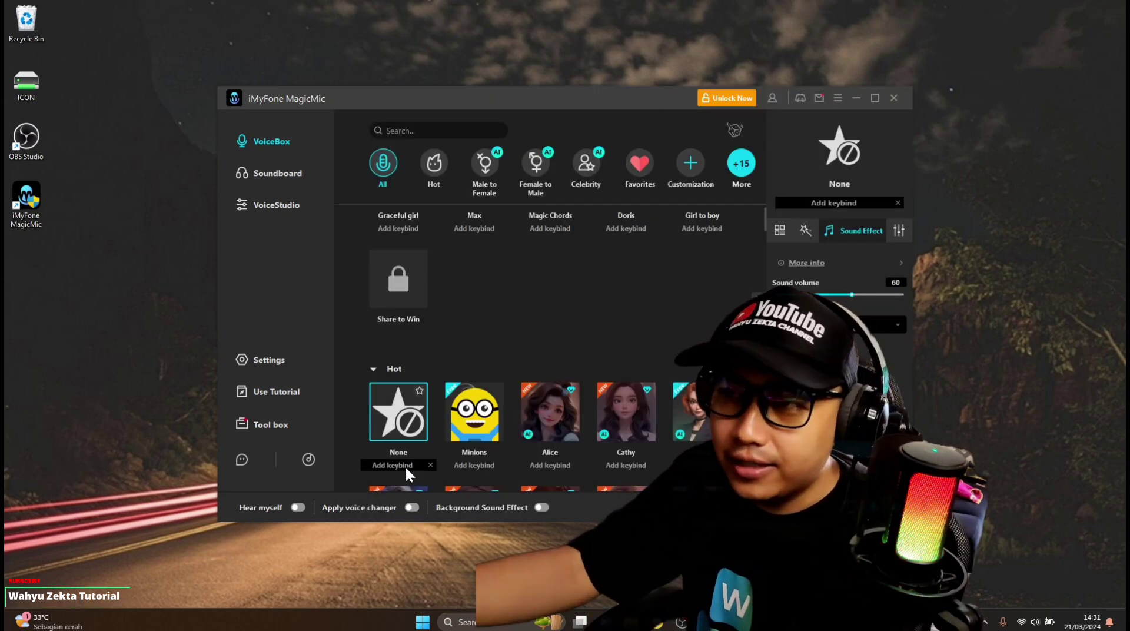
key(z)
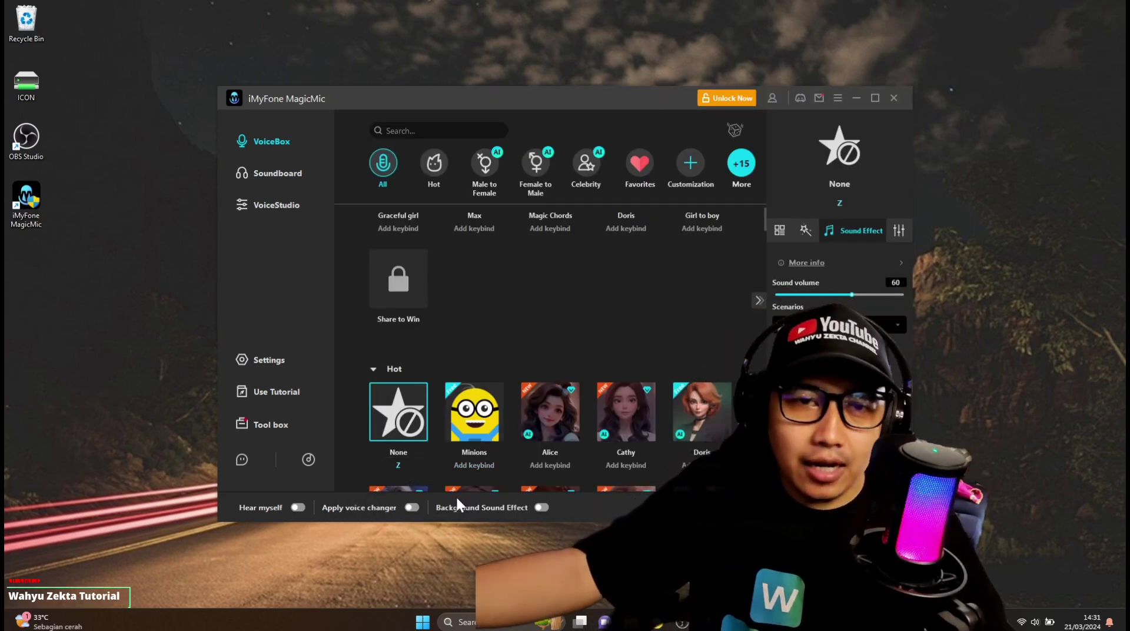
click(484, 465)
key(x)
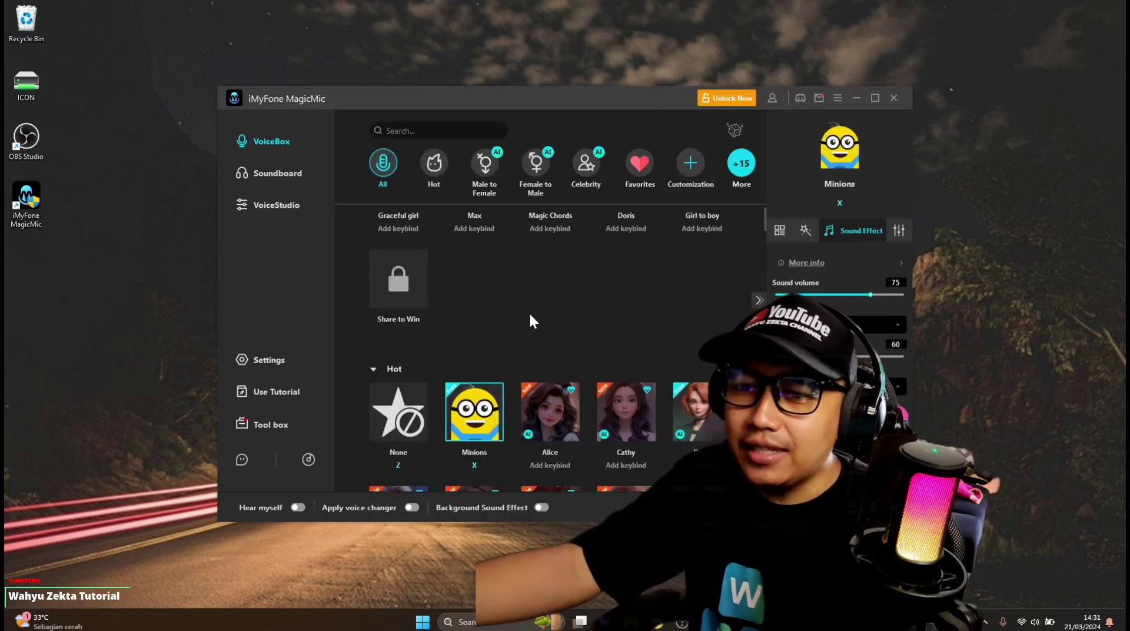
Switch to the None voice with its assigned keybind and turn on Apply voice changer
key(z)
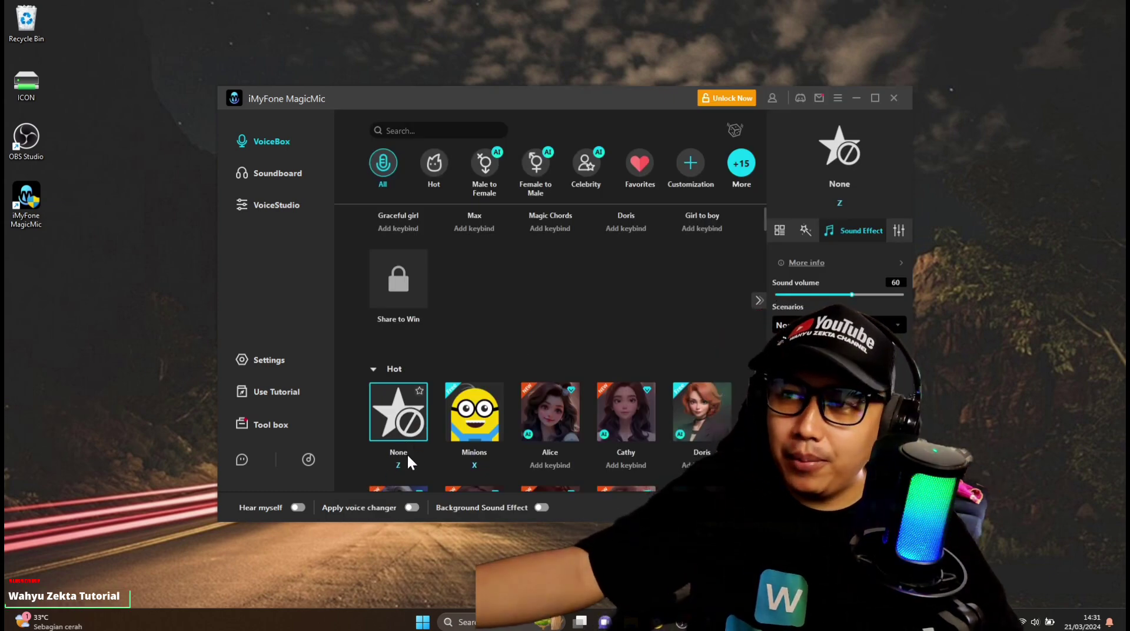
click(412, 508)
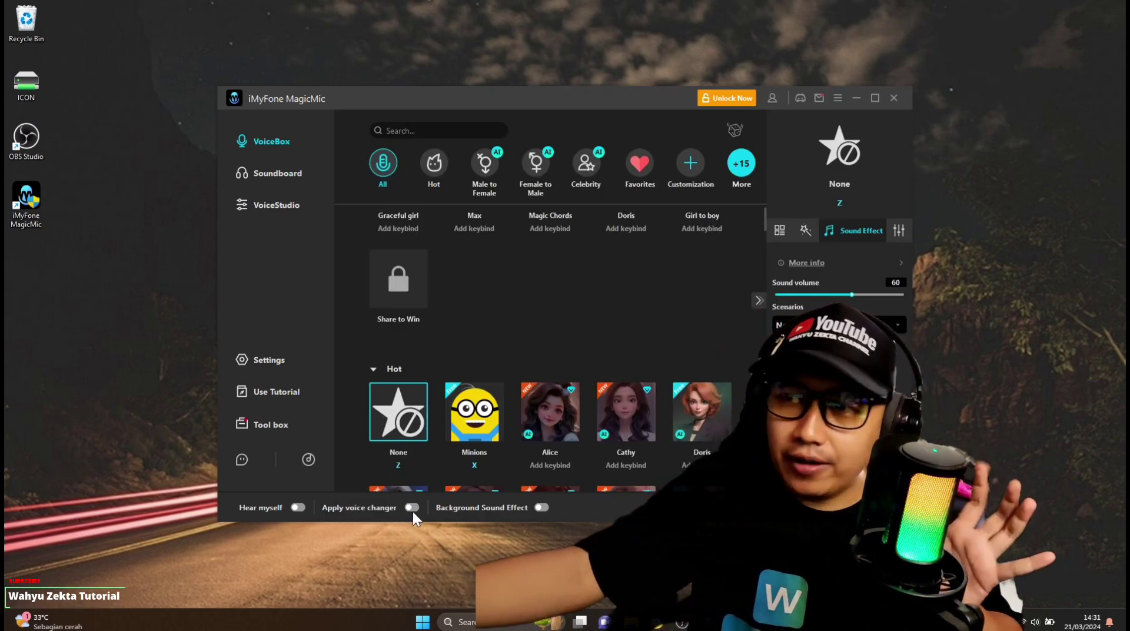
click(413, 509)
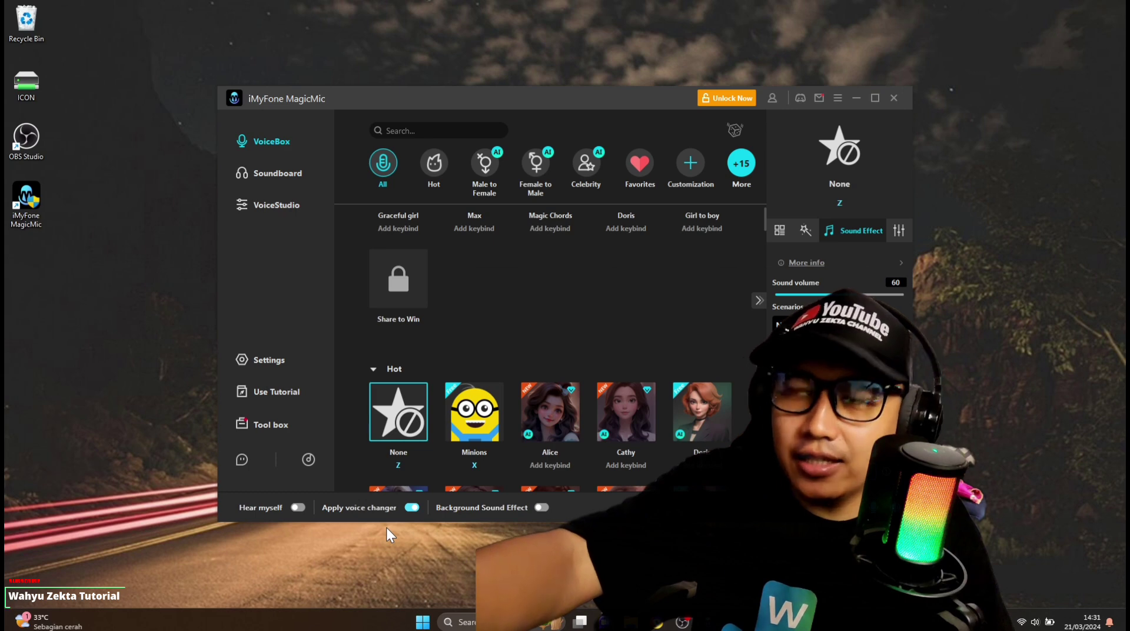
Test the Minions voice through its keybind X with Hear myself on, switch back to None with Z, and turn Hear myself off
key(x)
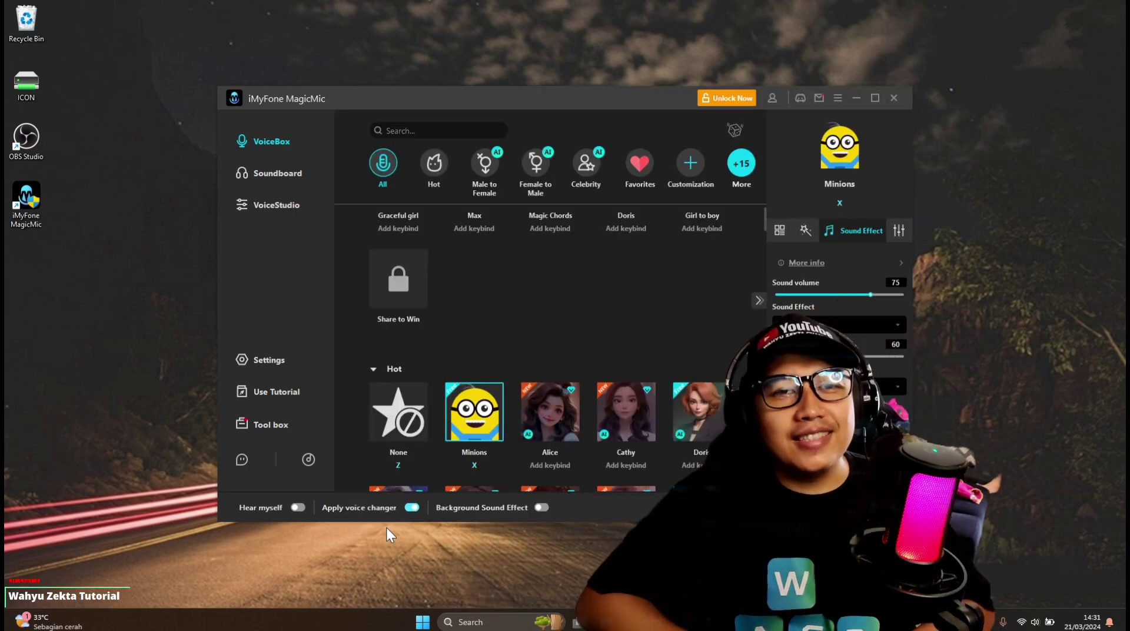
click(298, 508)
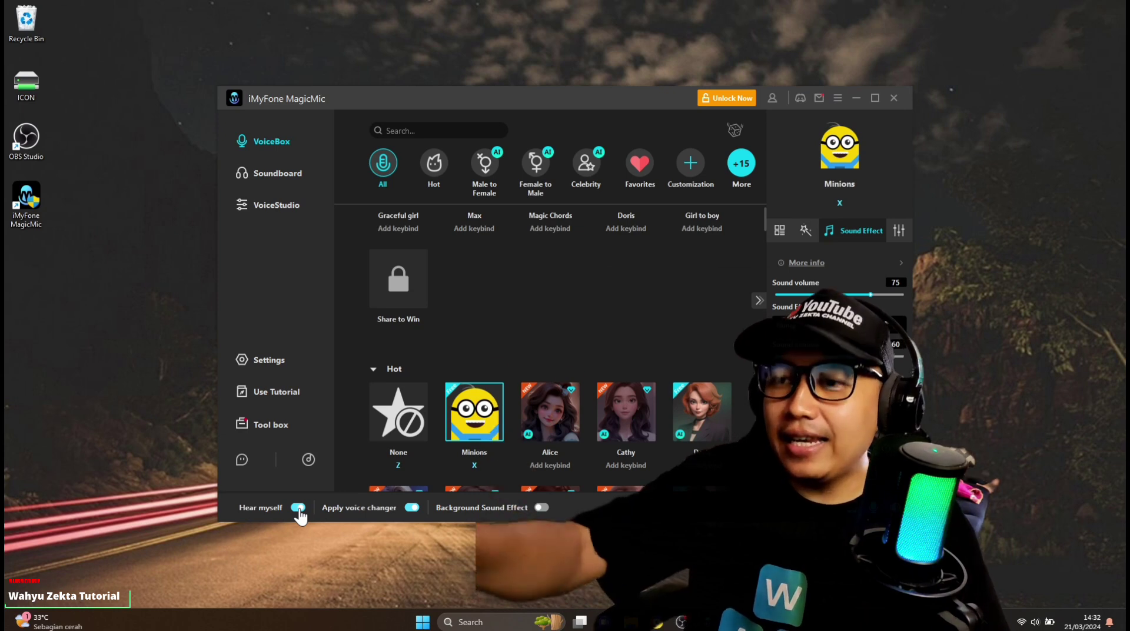
key(z)
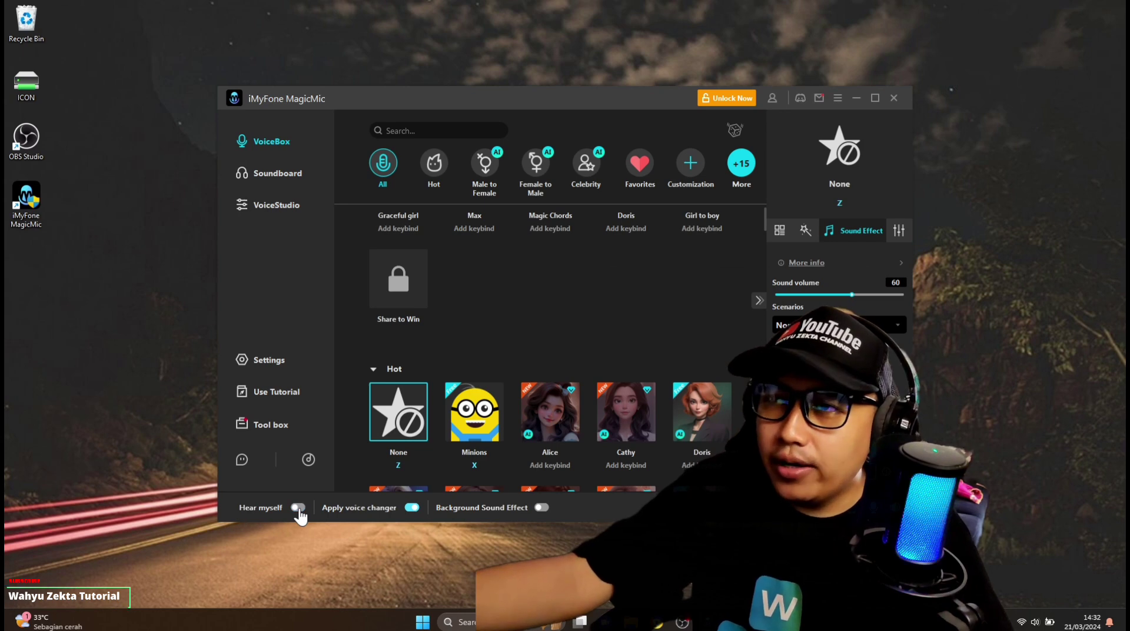
Examine the voices in the Time-limited Free, Hot and Male to Female groups and the membership plans for unlocking all features
scroll(627, 347, down, 10)
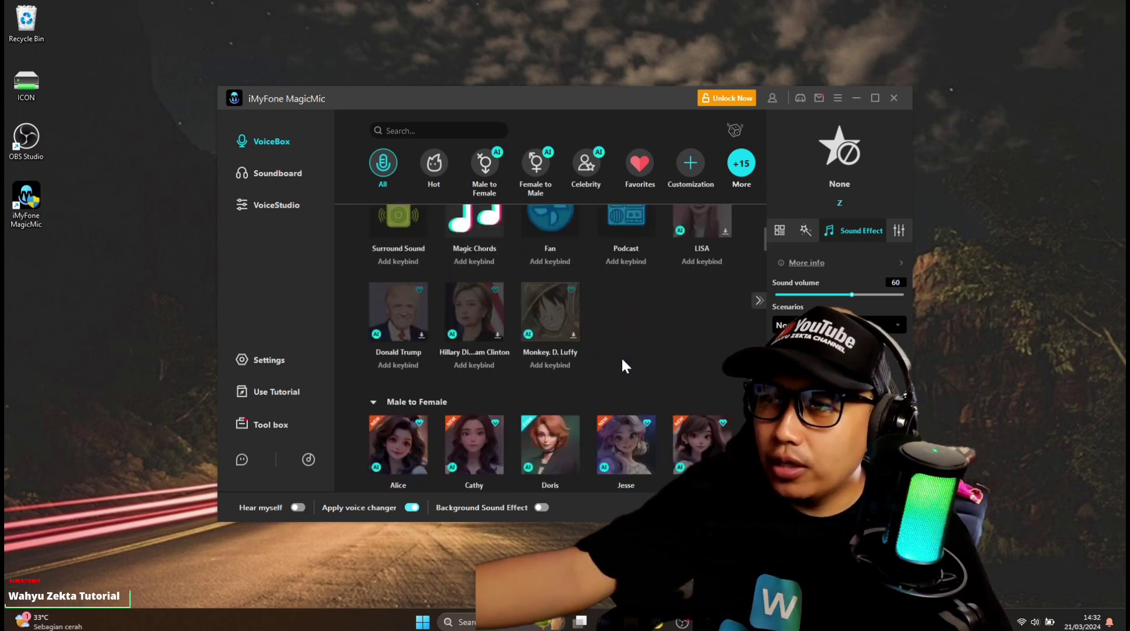
scroll(620, 355, down, 5)
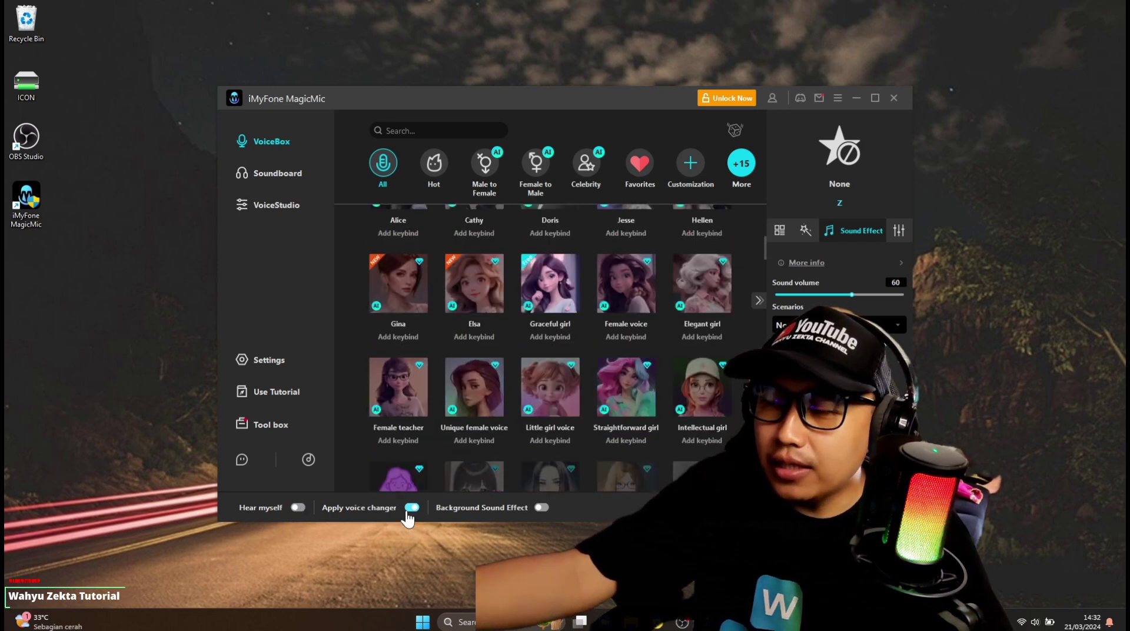
scroll(499, 467, up, 5)
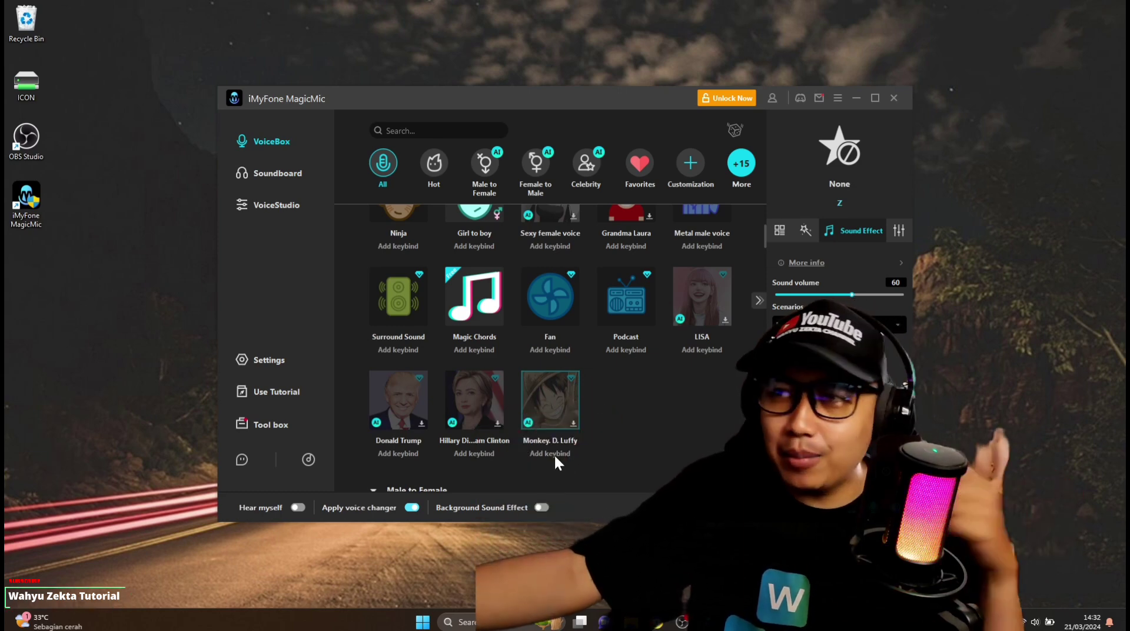
scroll(565, 456, up, 2)
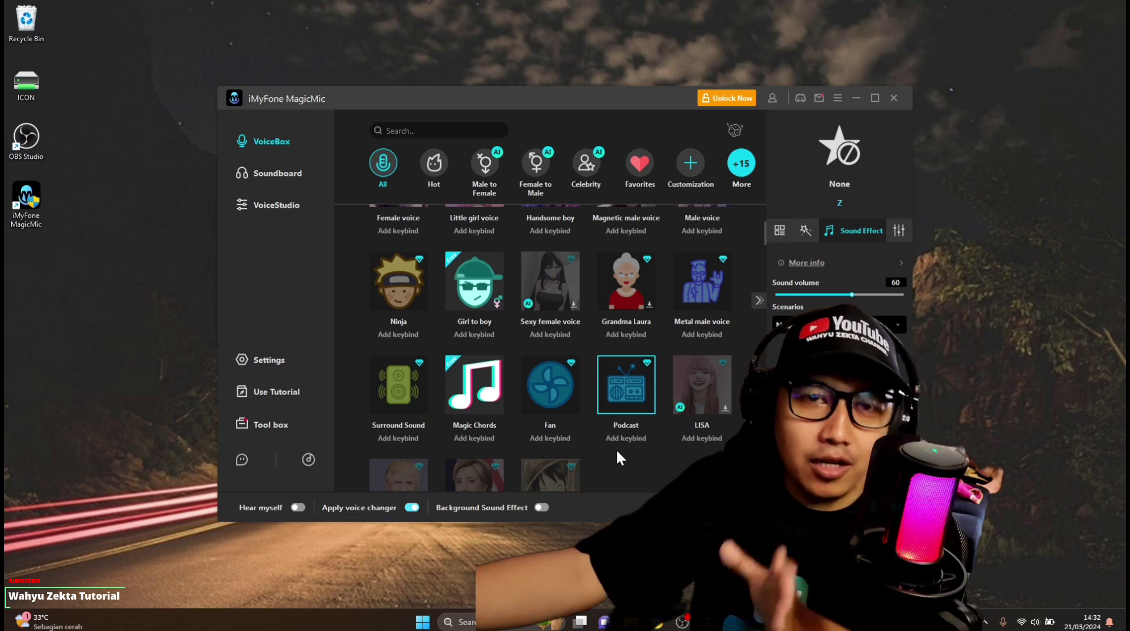
scroll(614, 451, up, 10)
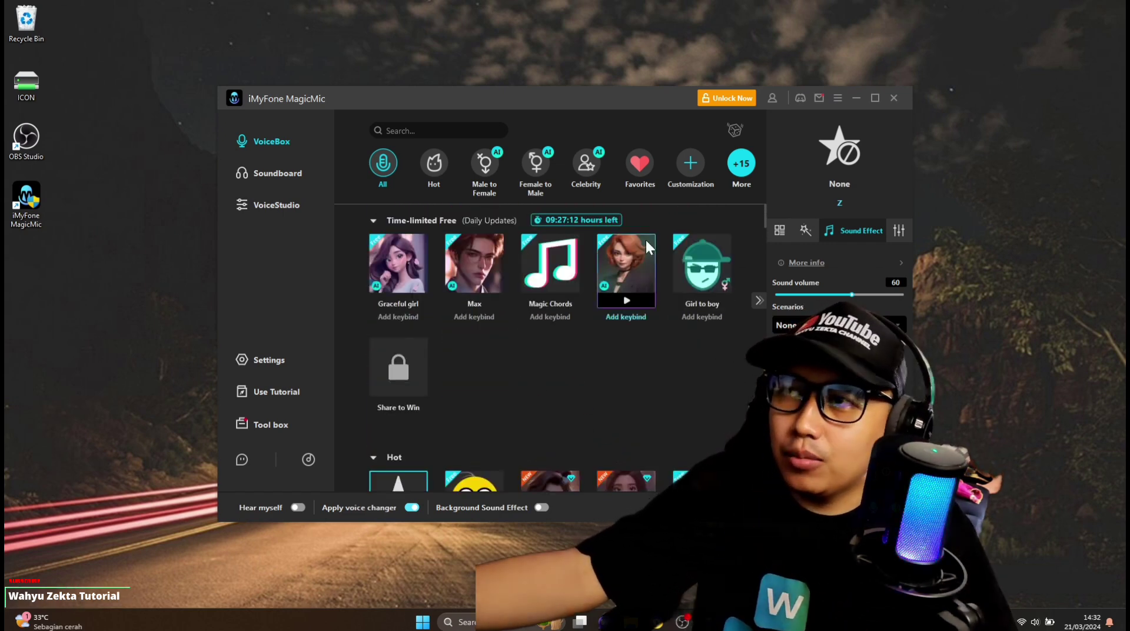
click(729, 99)
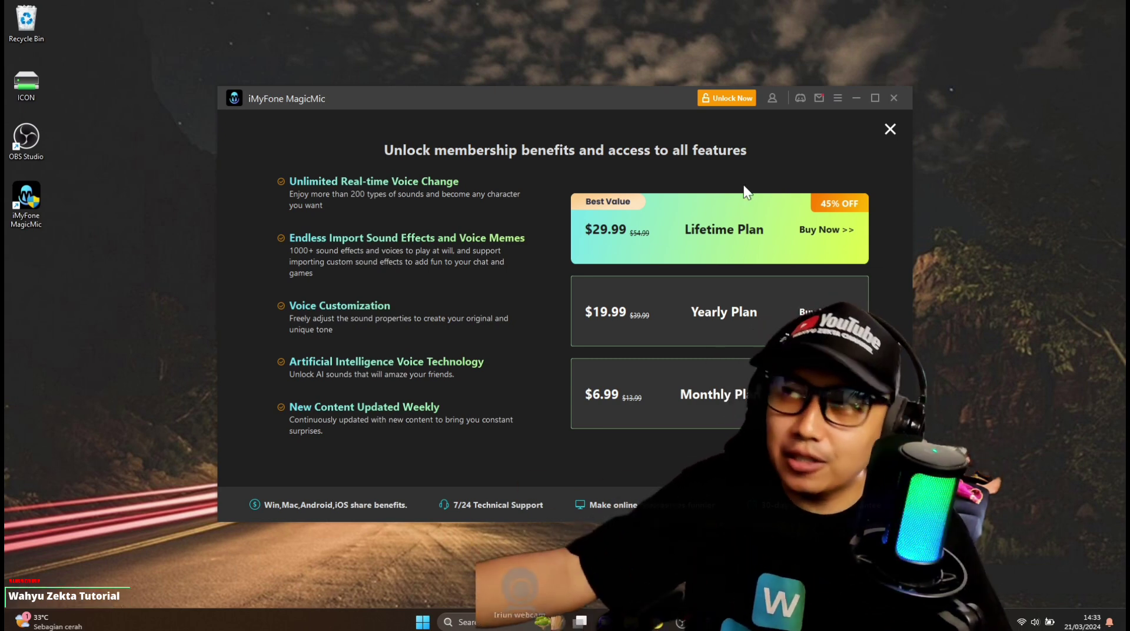
click(890, 129)
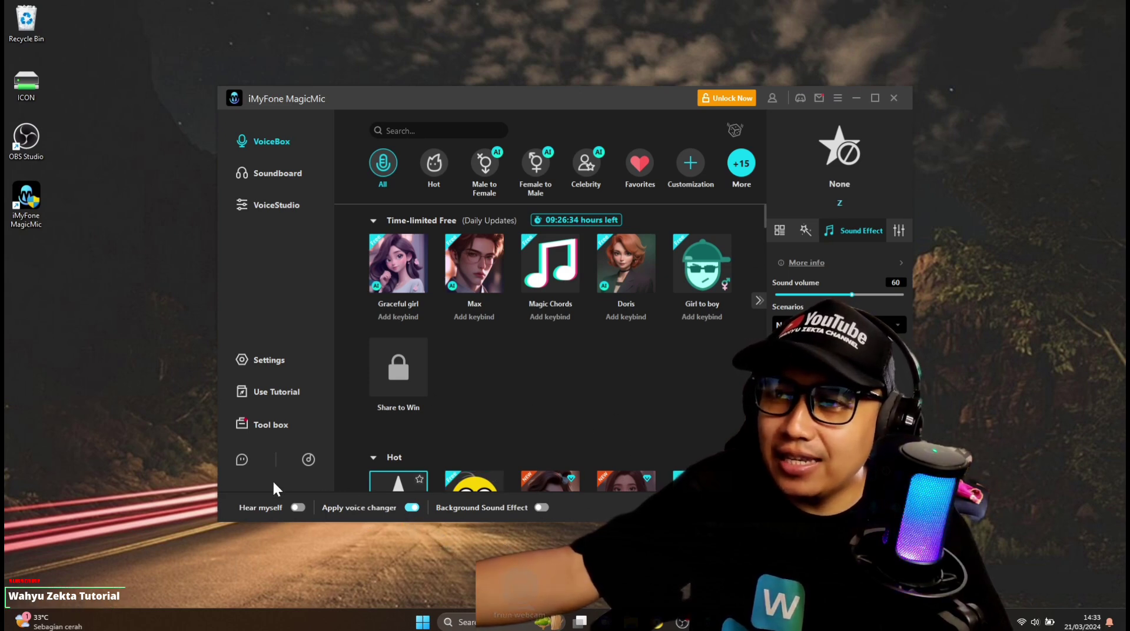
scroll(485, 404, down, 5)
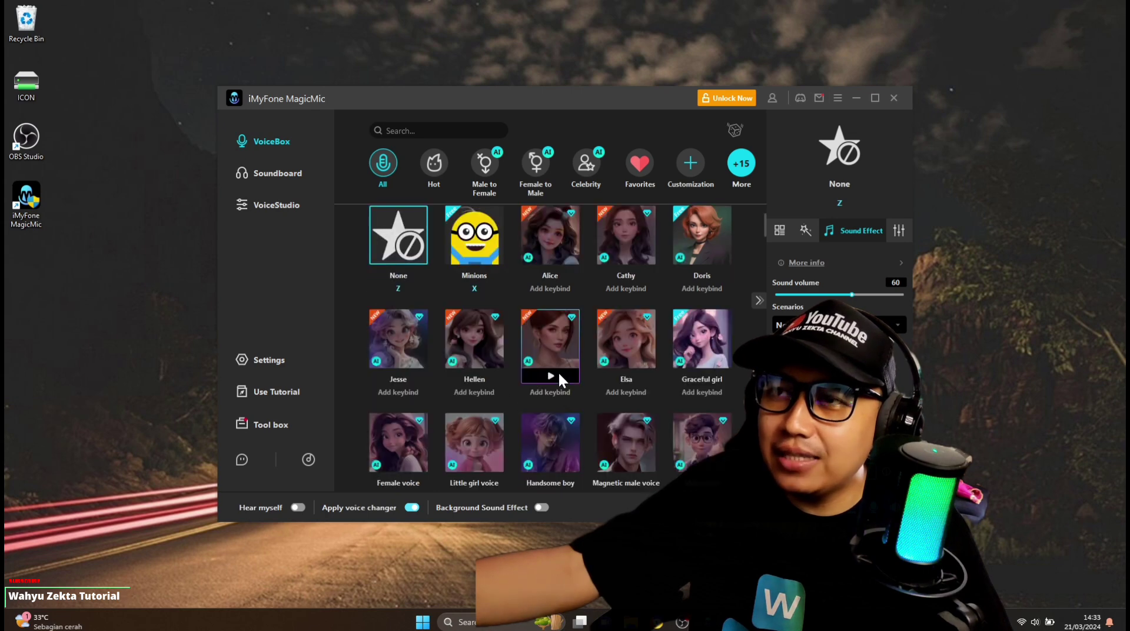
scroll(558, 371, up, 1)
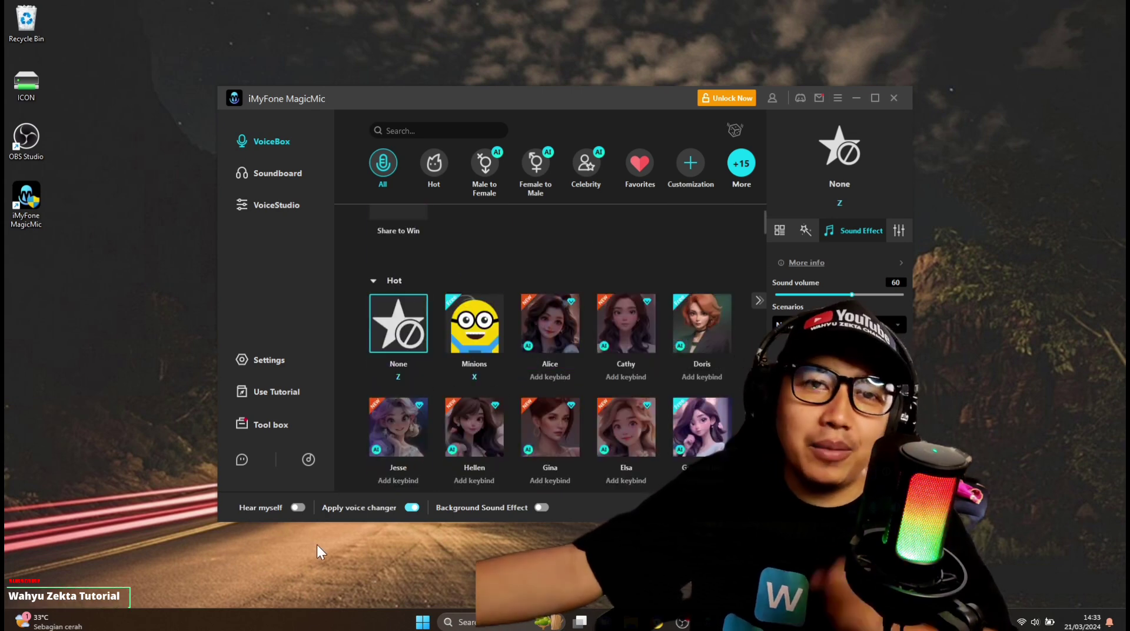